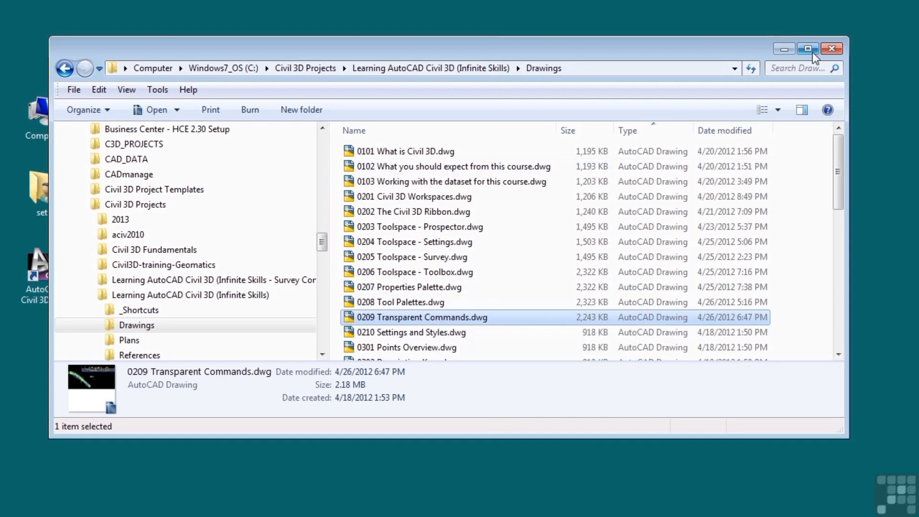
Step: Minimize the file window, show the CIVIL Transparent Commands toolbar and place it just below the command line
left_click(783, 50)
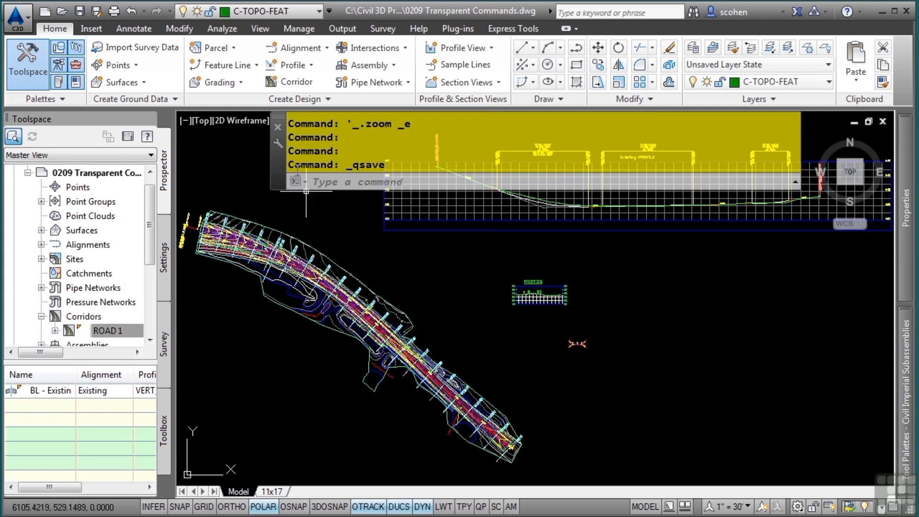
left_click(267, 31)
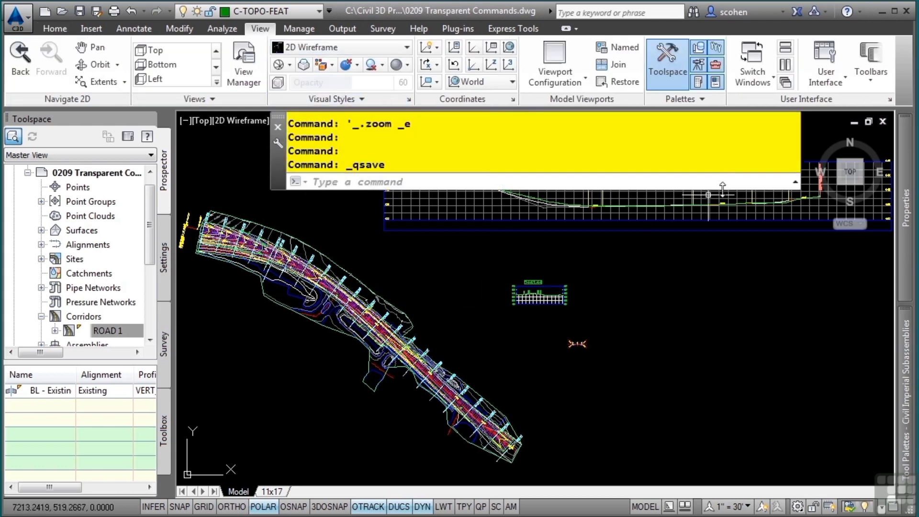
left_click(878, 87)
mouse_move(883, 135)
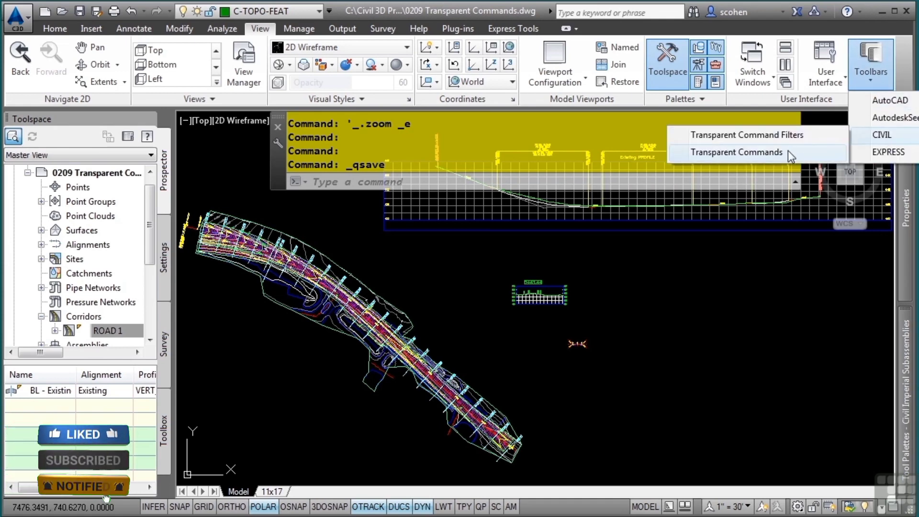
left_click(803, 152)
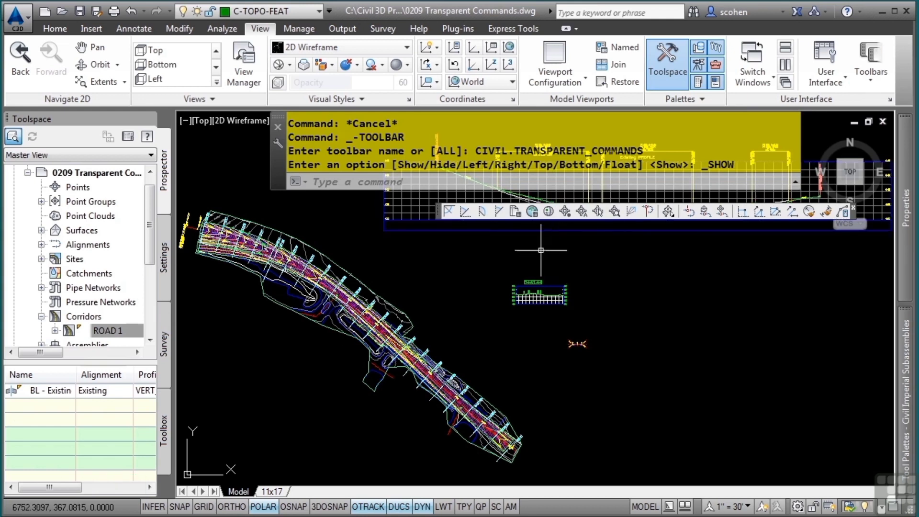
left_click_drag(438, 211, 355, 209)
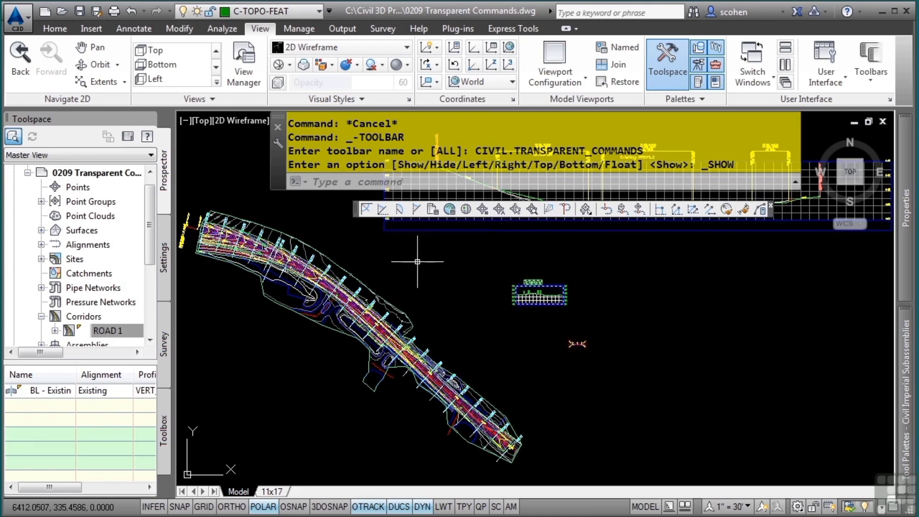
Step: Start a polyline at station 110, offset -45, from the Existing alignment using the Station Offset transparent command
scroll(358, 275, "up", 5)
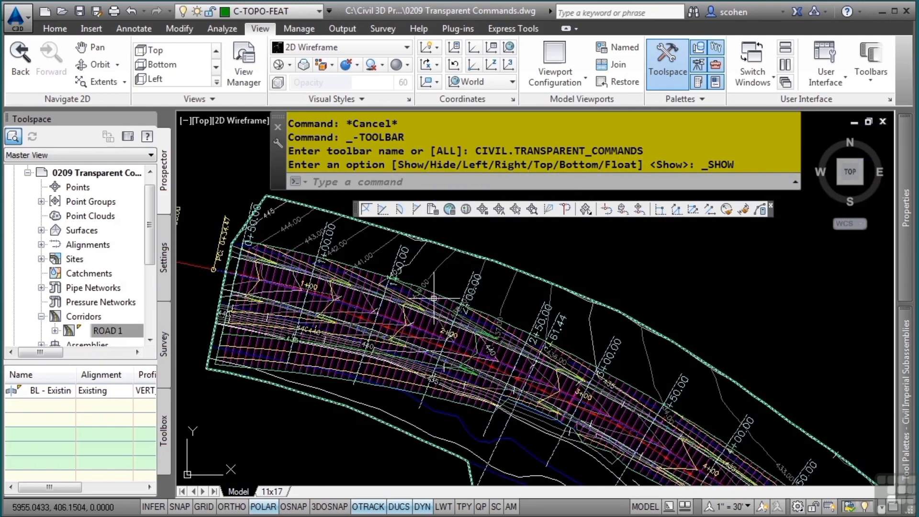
mouse_move(442, 265)
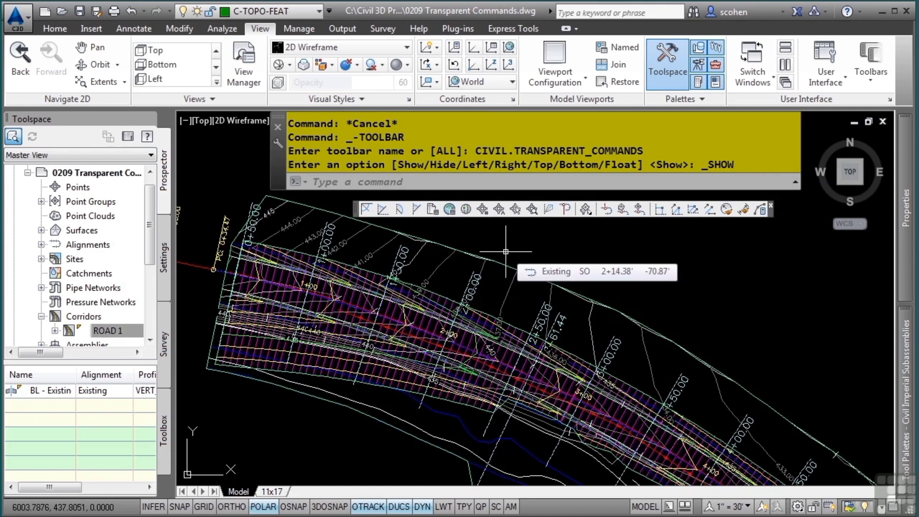
left_click(52, 28)
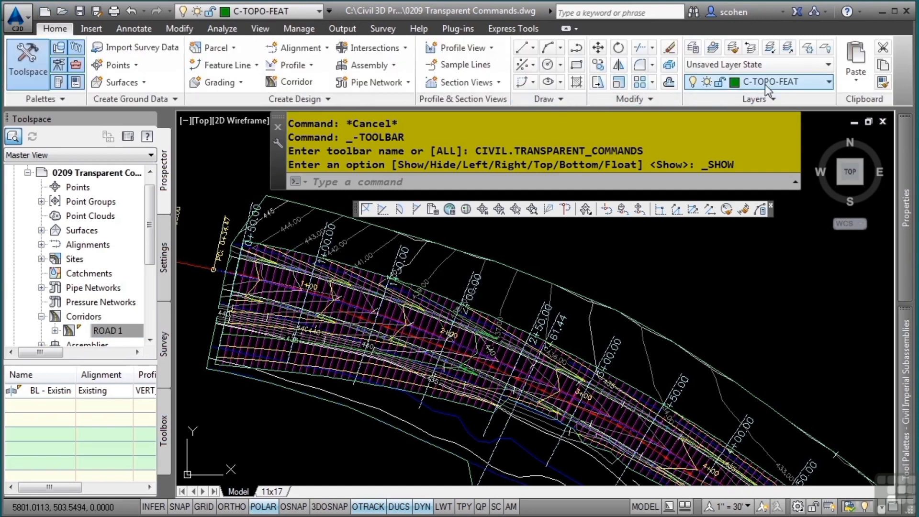
left_click(547, 47)
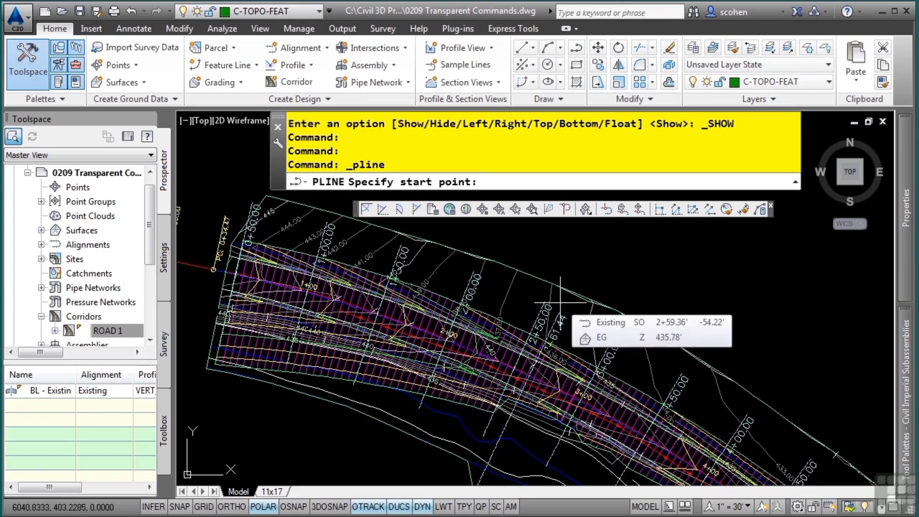
left_click(569, 211)
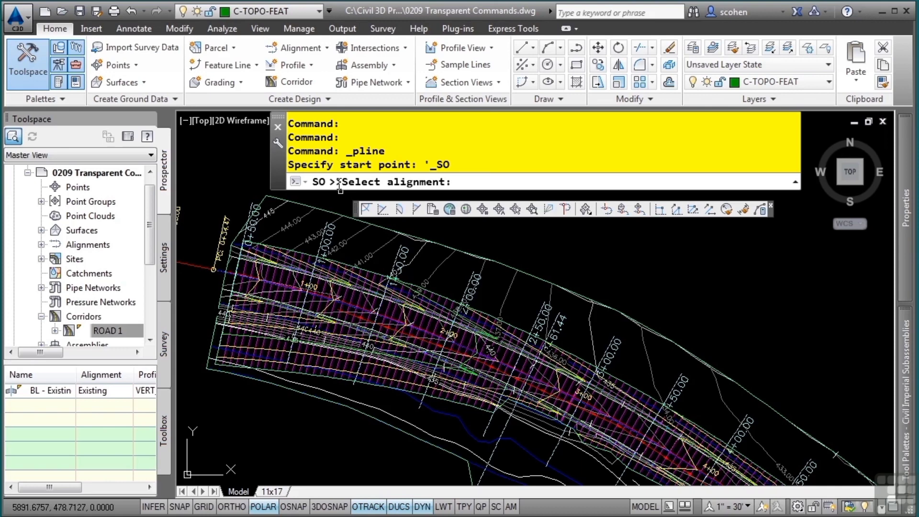
left_click(193, 267)
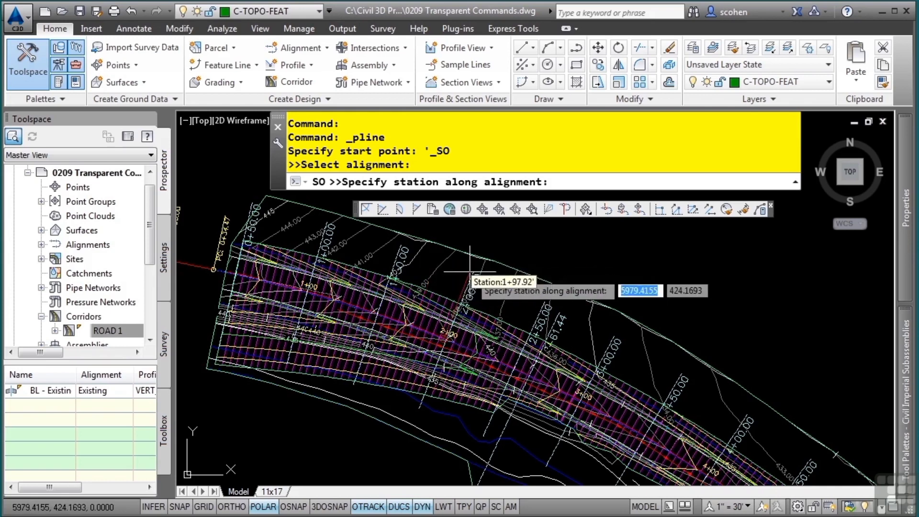
scroll(470, 271, "up", 2)
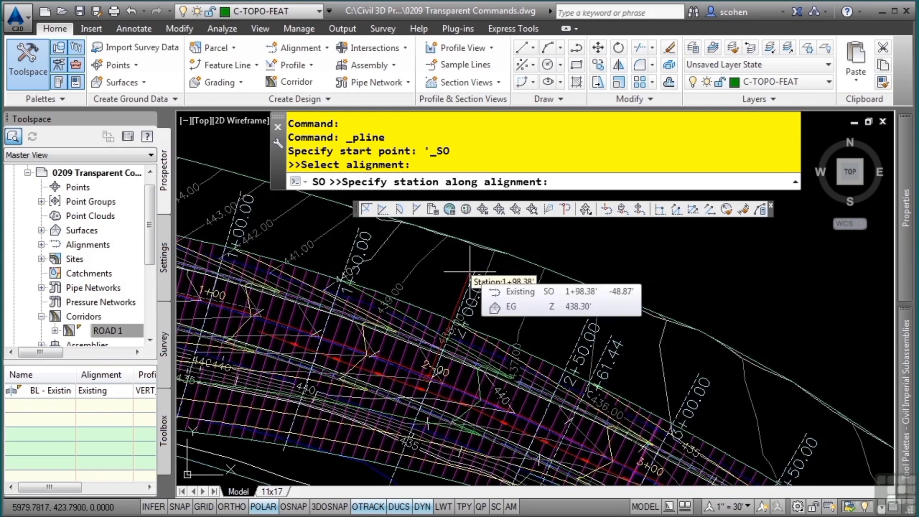
type("110")
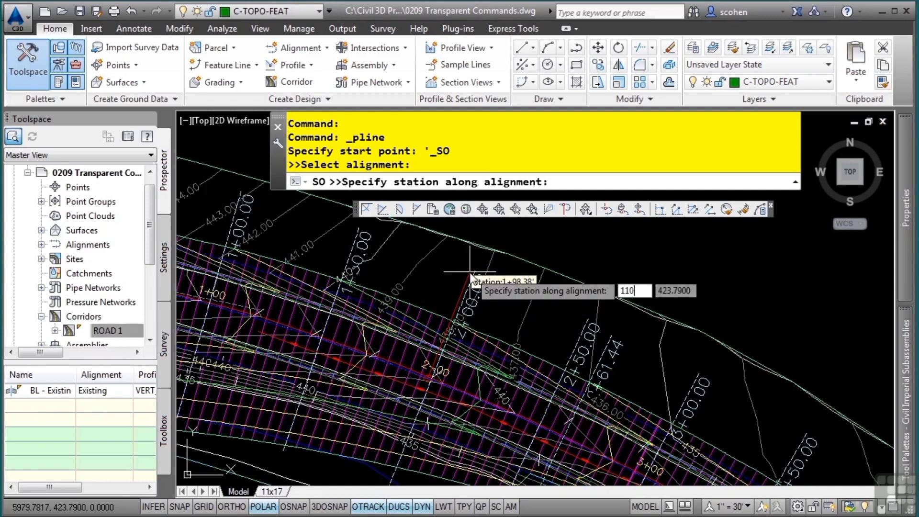
key("Return")
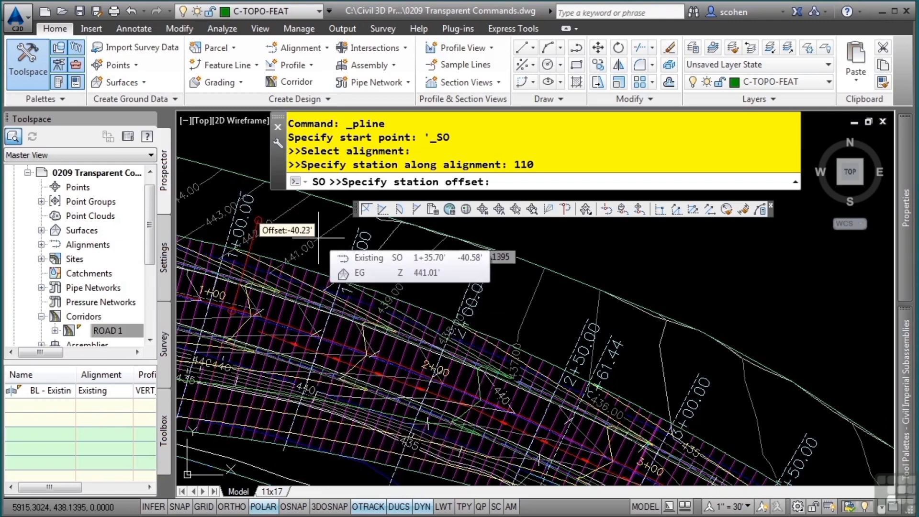
type("-45")
key("Return")
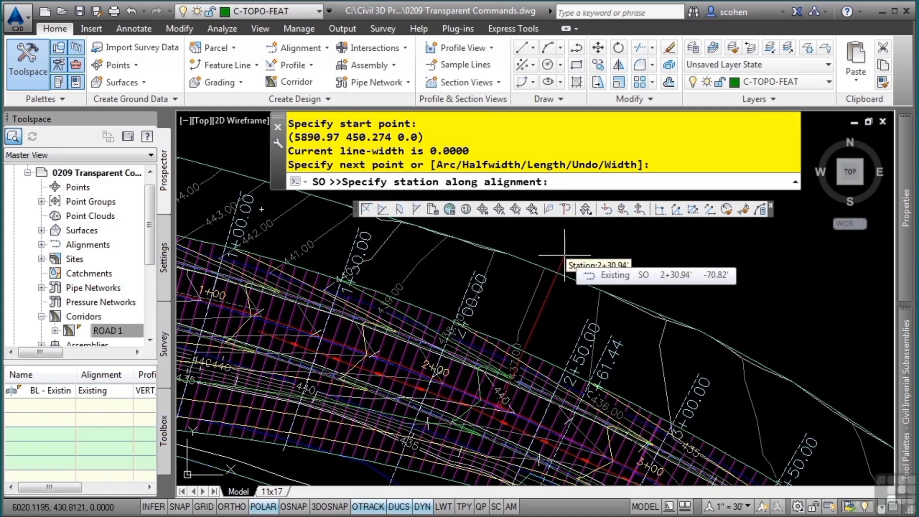
Step: Add the polyline's second vertex at station 200, offset -52.5, and leave the Station Offset transparent command
type("200")
key("Return")
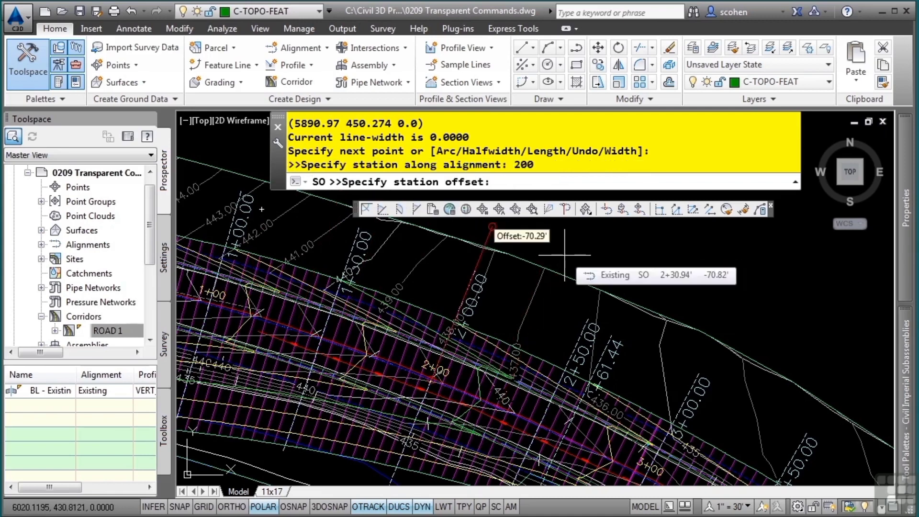
type("-52.5")
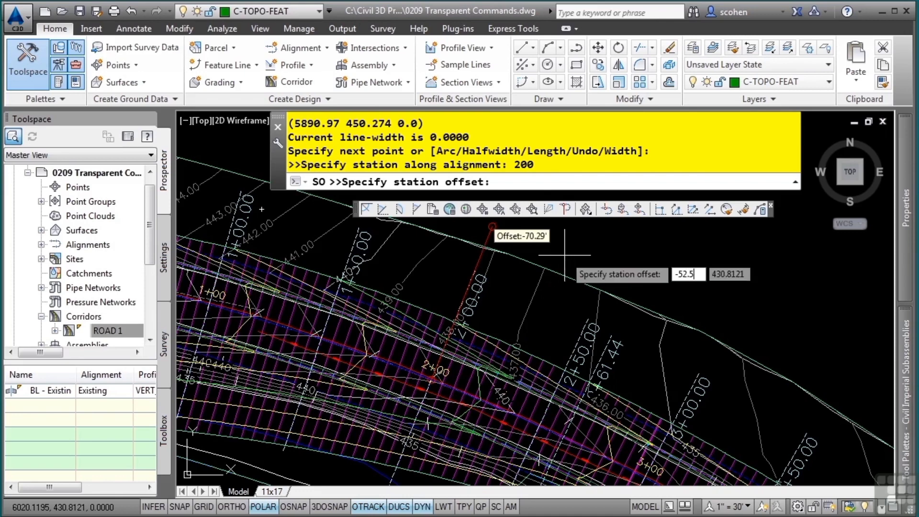
key("Return")
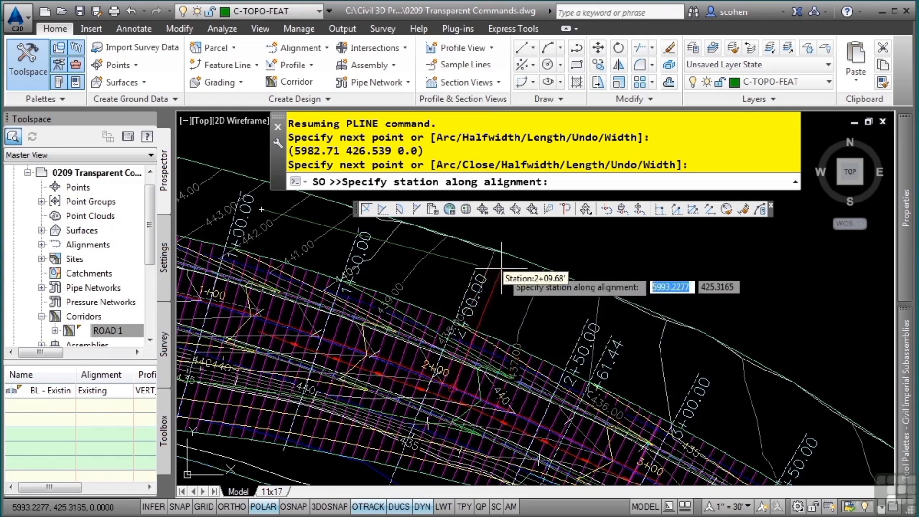
key("Escape")
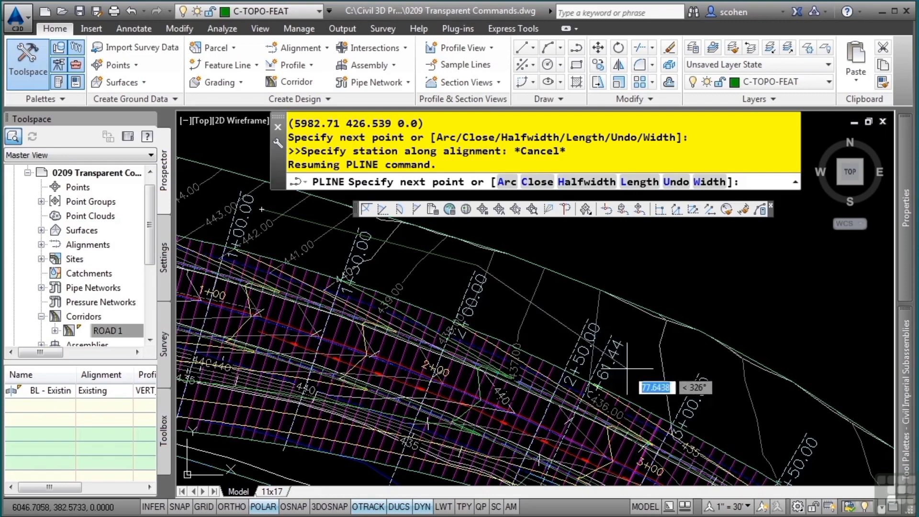
Step: Place two freehand polyline vertices beside the road, one between stations 3+00 and 3+50 and one between 4+00 and 4+50
middle_click_drag(629, 368, 494, 310)
left_click(584, 368)
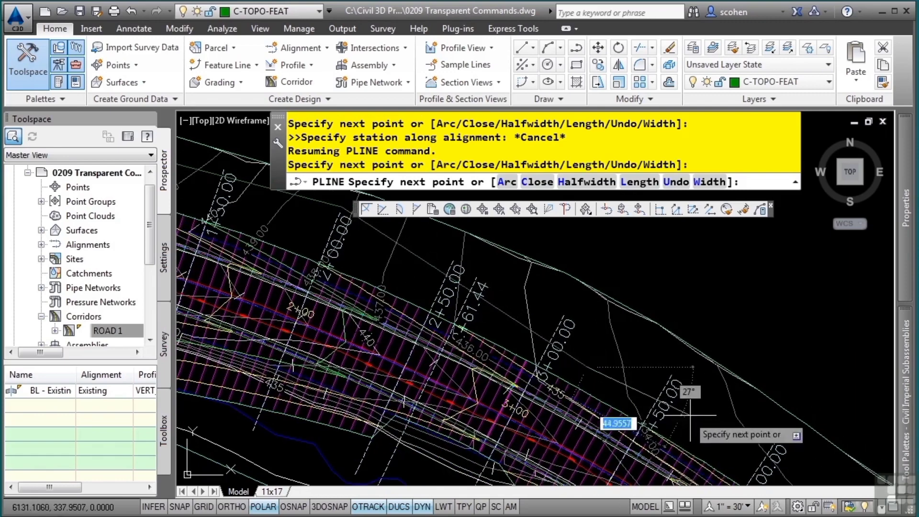
middle_click_drag(679, 410, 515, 292)
middle_click_drag(649, 376, 527, 284)
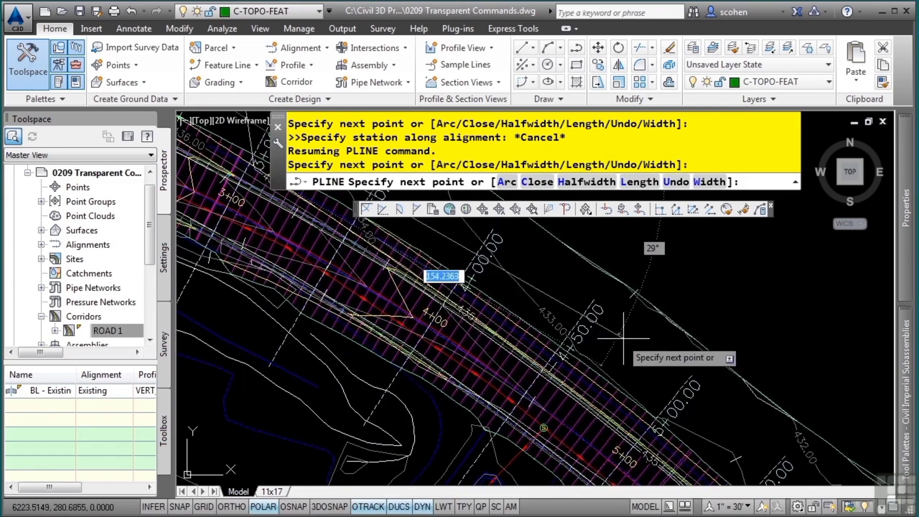
left_click(556, 287)
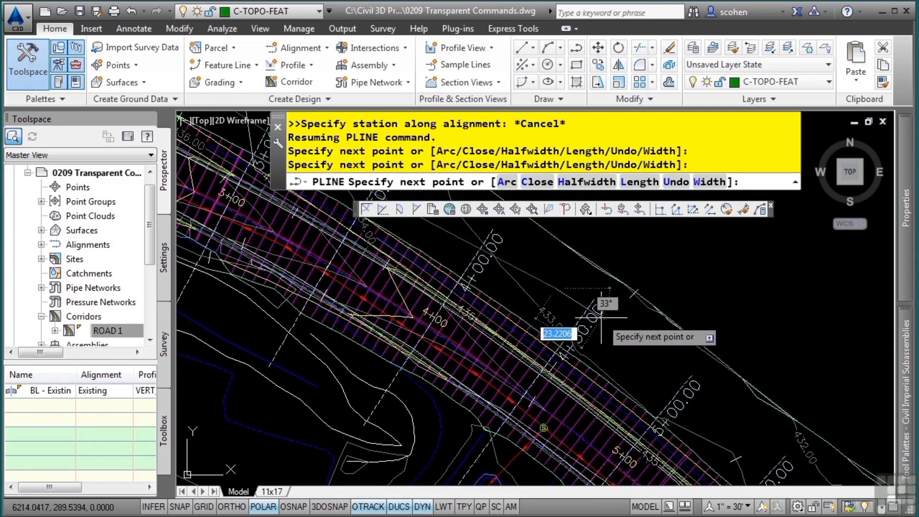
Step: Resume station-offset entry with 'so and add a polyline vertex at station 500, offset -45.7
type("'so")
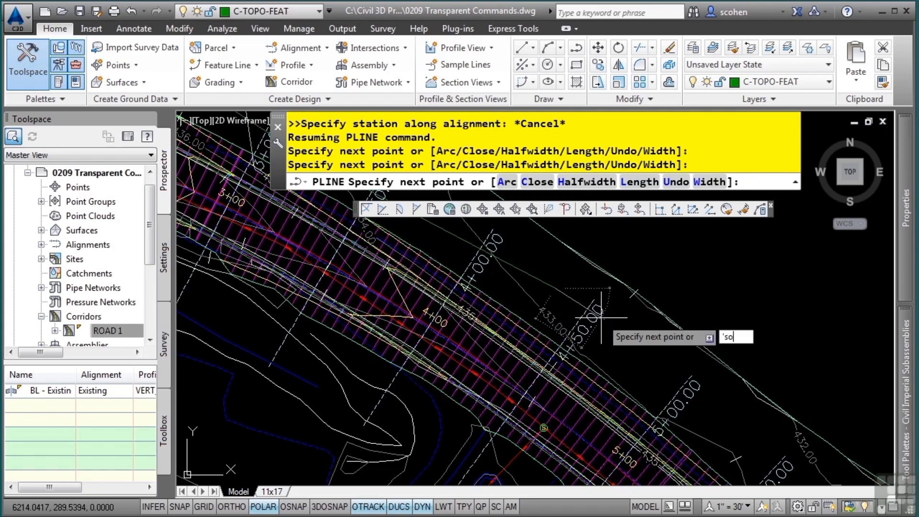
key("Return")
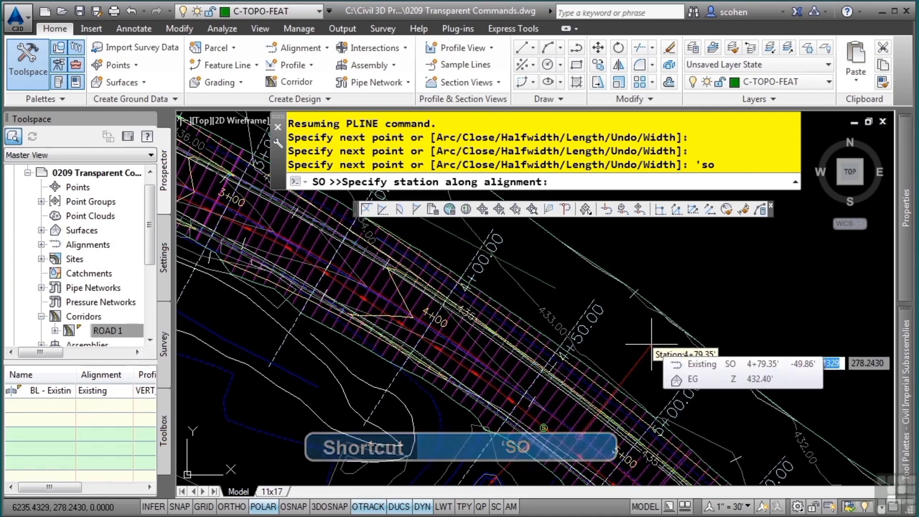
type("500")
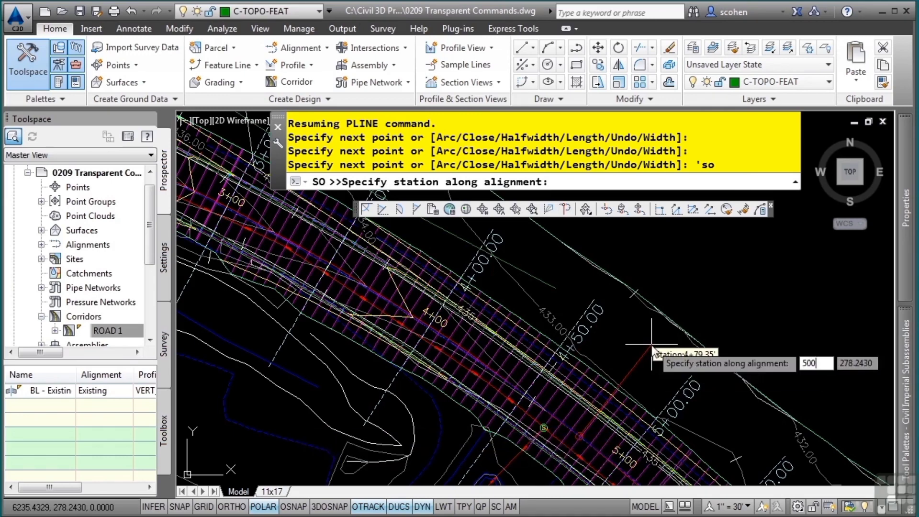
key("Return")
type("-")
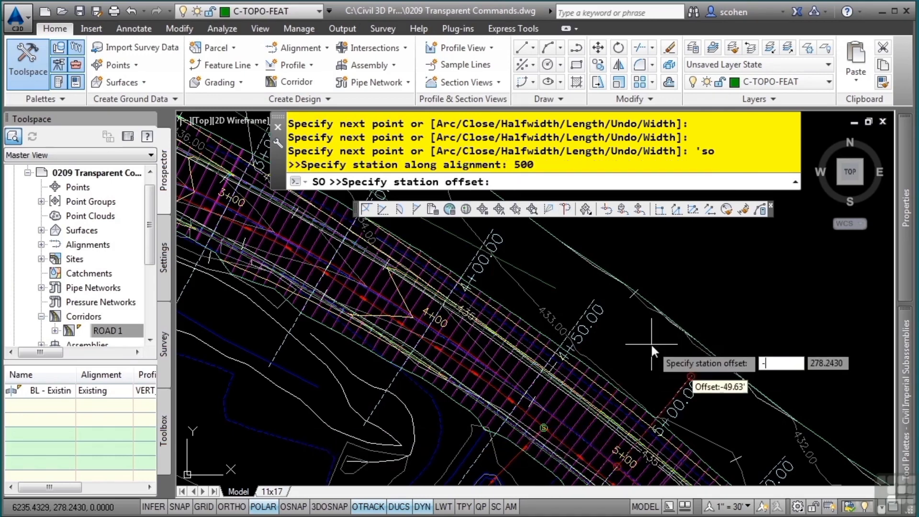
type("45.7")
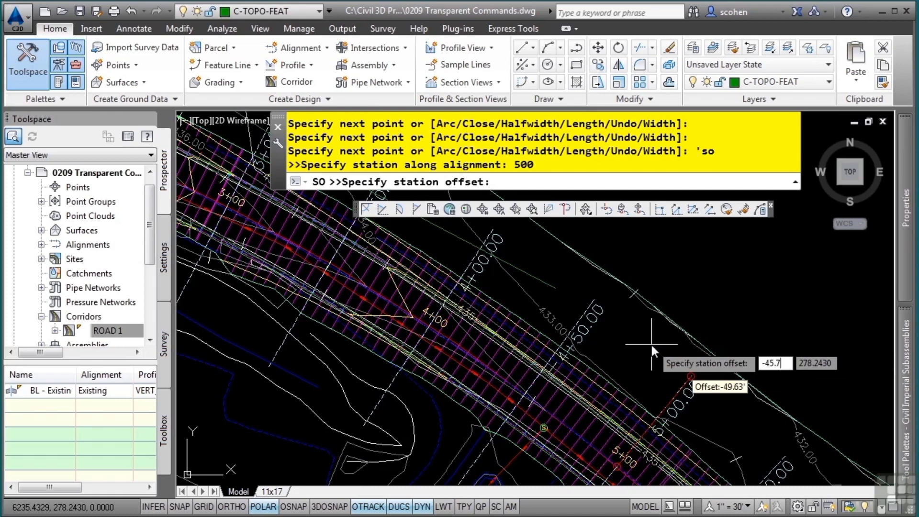
key("Return")
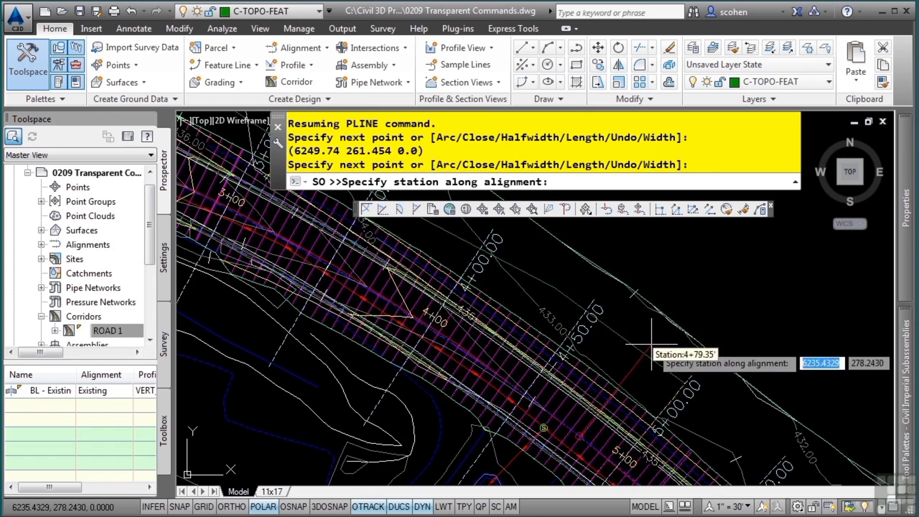
Step: Add a vertex across the road at station 500, offset 45.7, and end the polyline
middle_click_drag(662, 385, 513, 254)
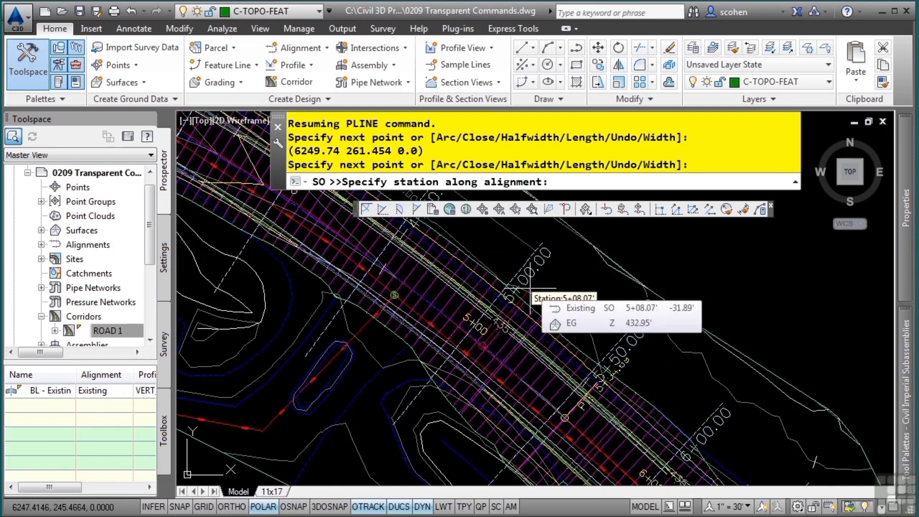
type("5")
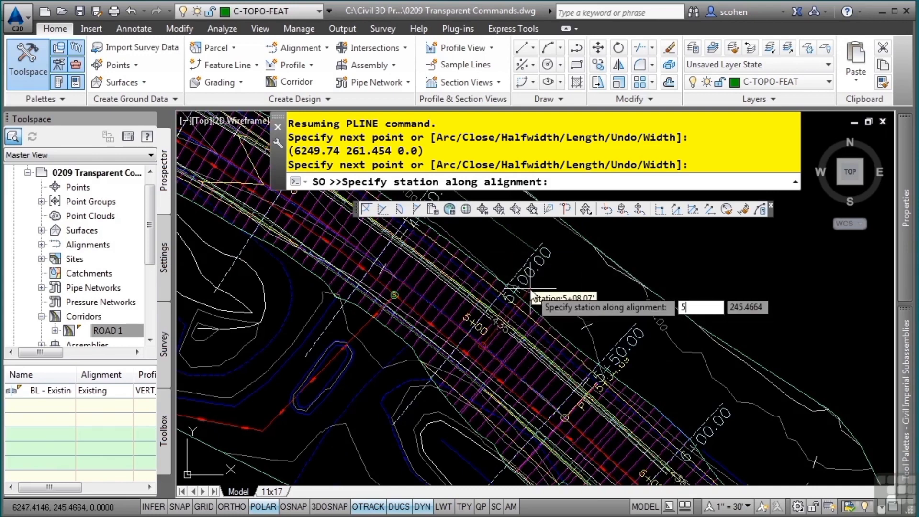
type("00")
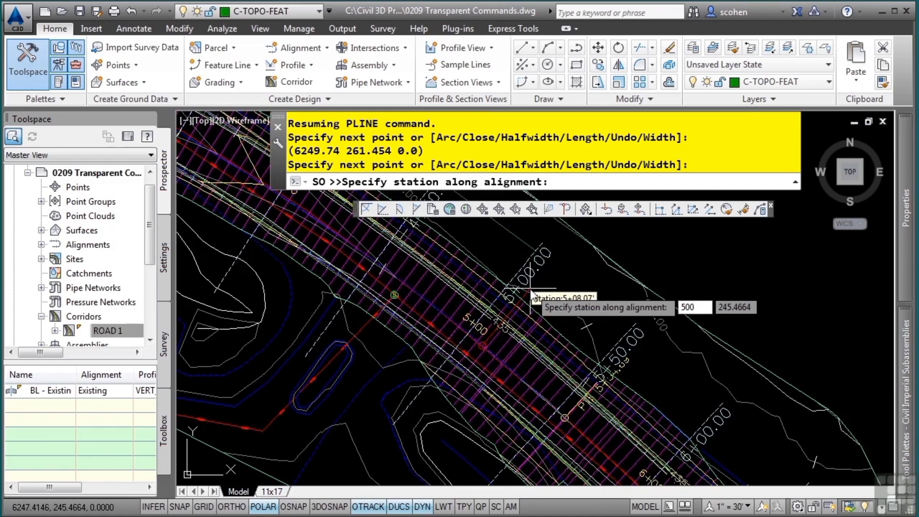
key("Return")
type("45")
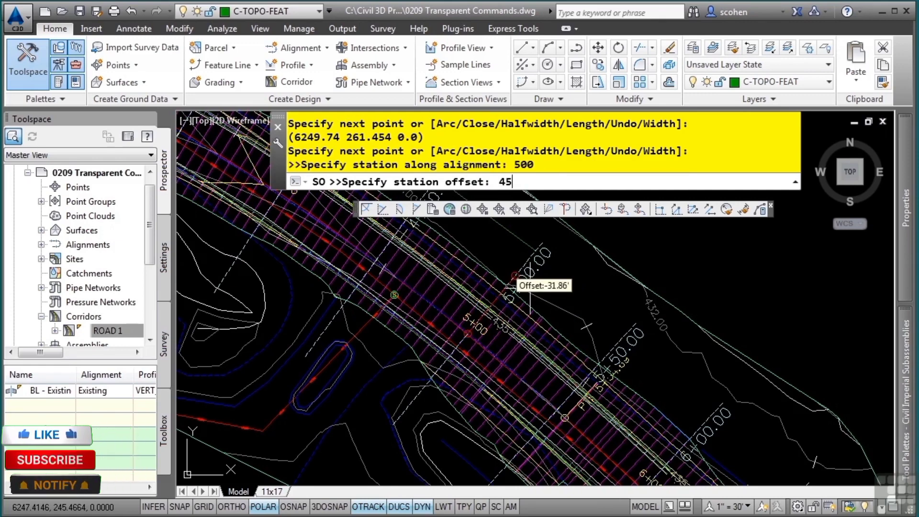
type(".7")
key("Return")
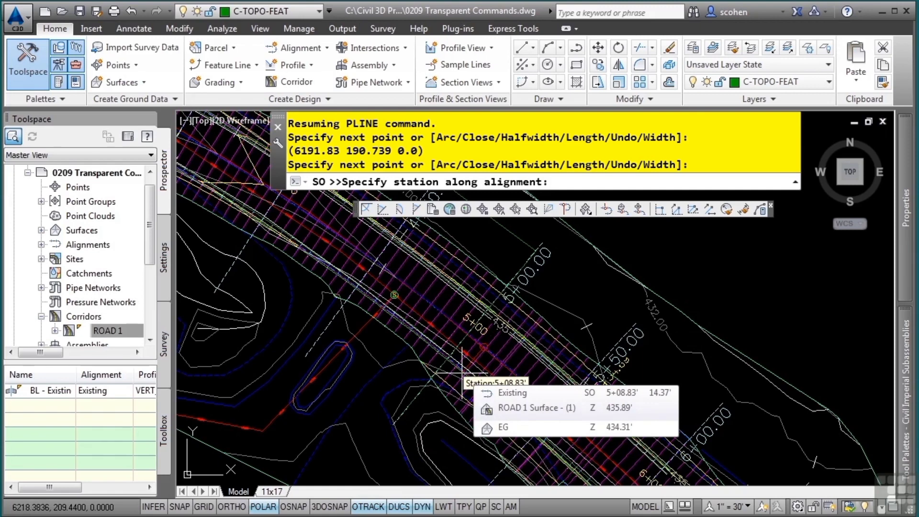
key("Escape")
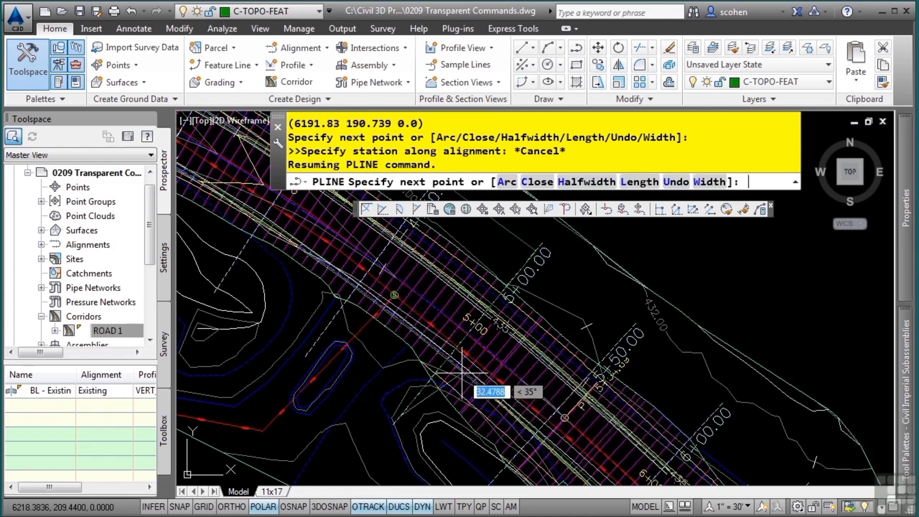
middle_click_drag(583, 393, 524, 309)
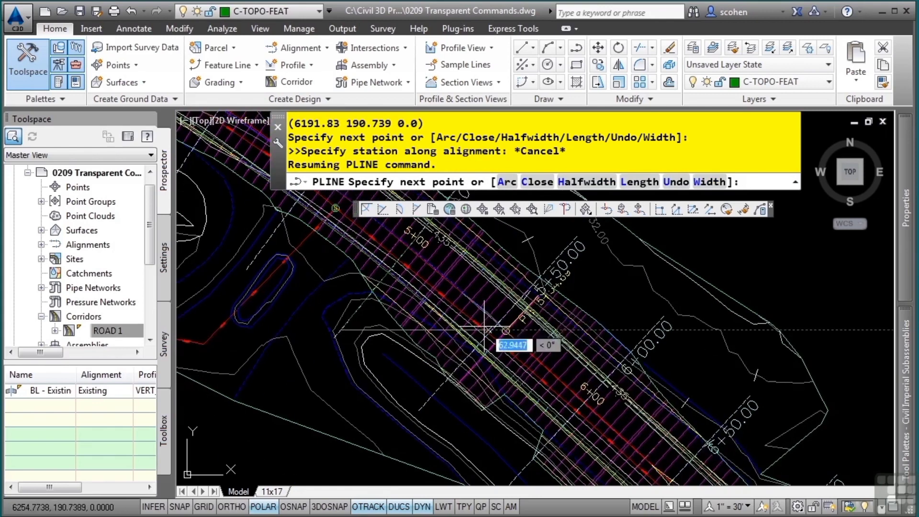
mouse_move(438, 376)
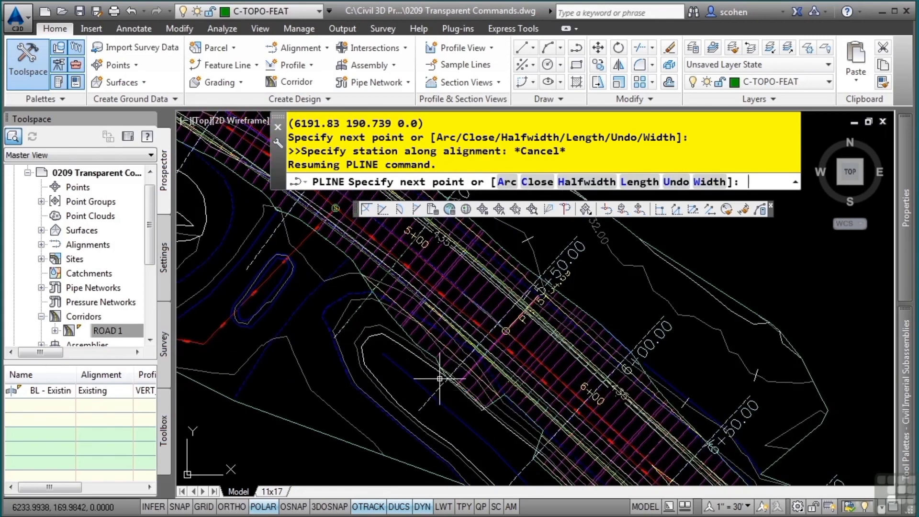
key("Escape")
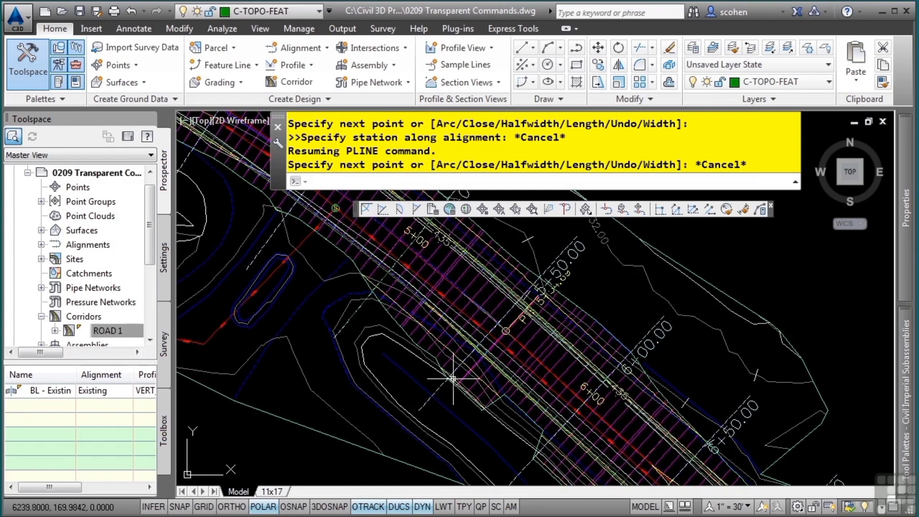
mouse_move(633, 303)
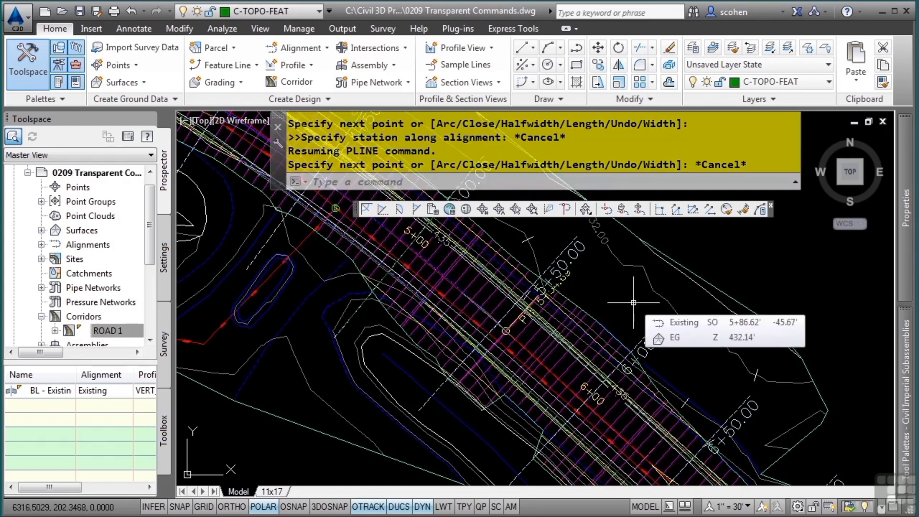